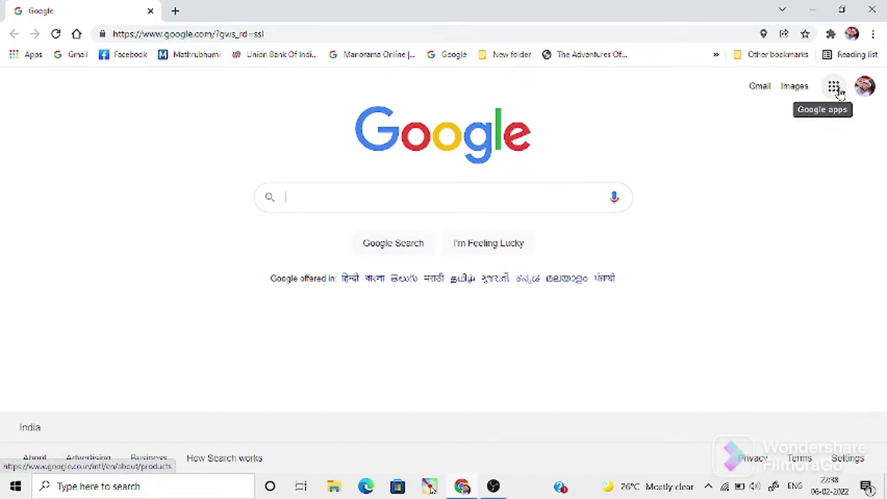
Step: Launch Google Slides from the Google apps grid in Chrome
{"action": "left_click", "coordinate": [835, 87]}
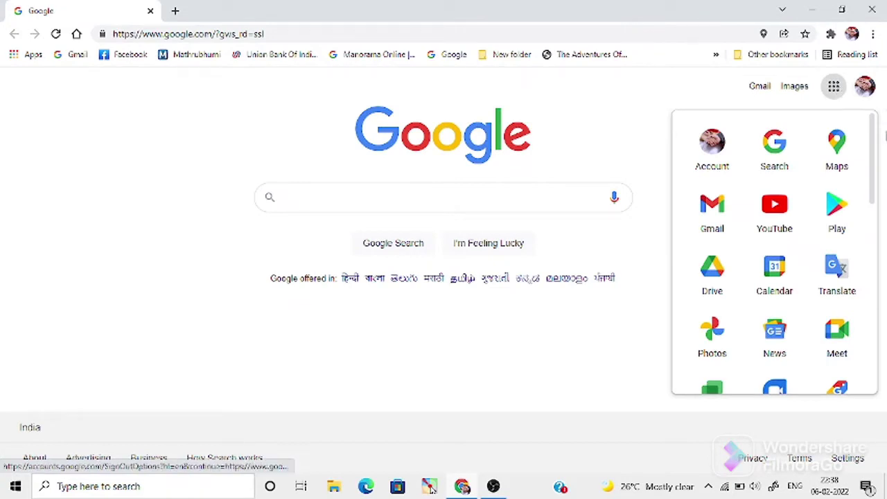
{"action": "scroll", "coordinate": [874, 200], "scroll_direction": "down", "scroll_amount": 3}
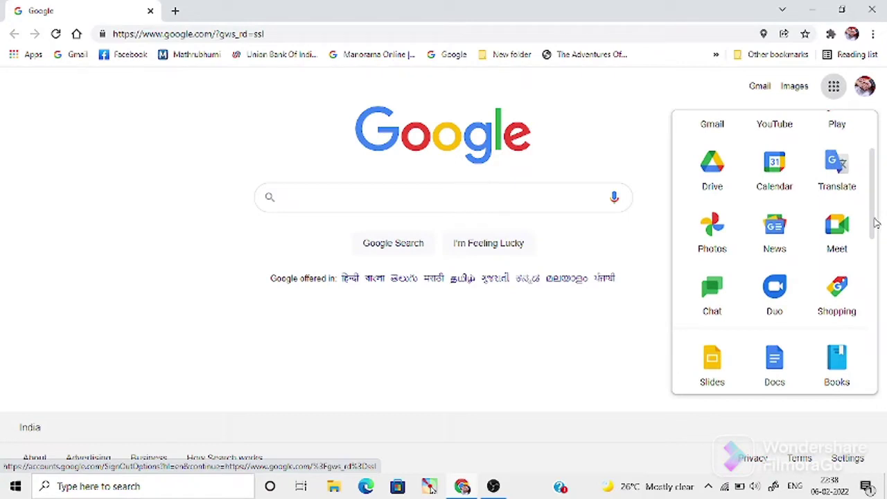
{"action": "left_click_drag", "start_coordinate": [874, 222], "coordinate": [872, 249]}
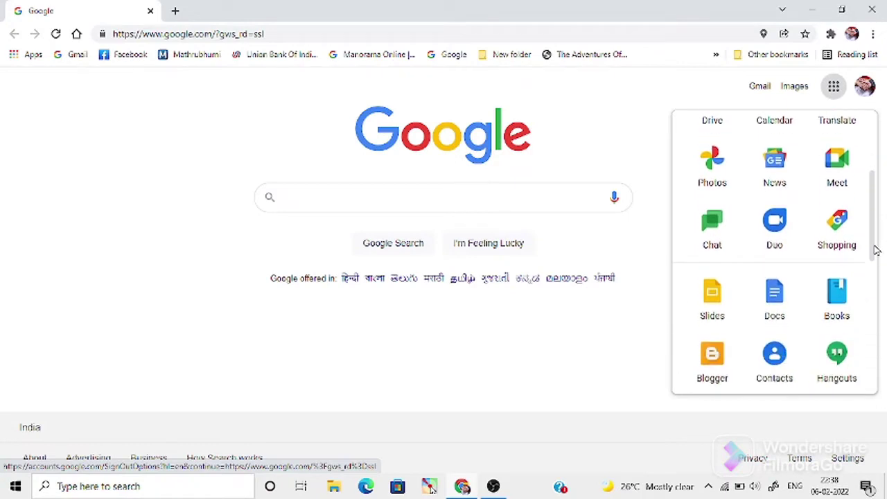
{"action": "left_click", "coordinate": [714, 293]}
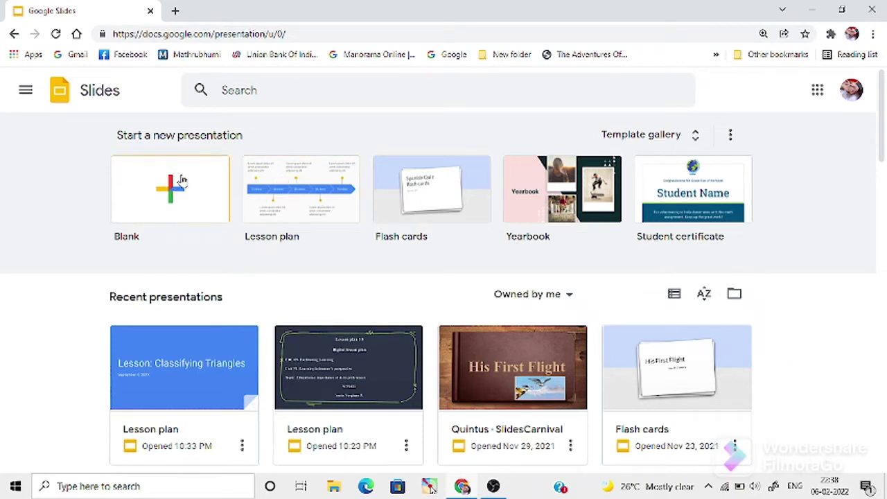
Step: Open the full template gallery and scroll down to the Education templates with Lesson plan
{"action": "left_click", "coordinate": [681, 144]}
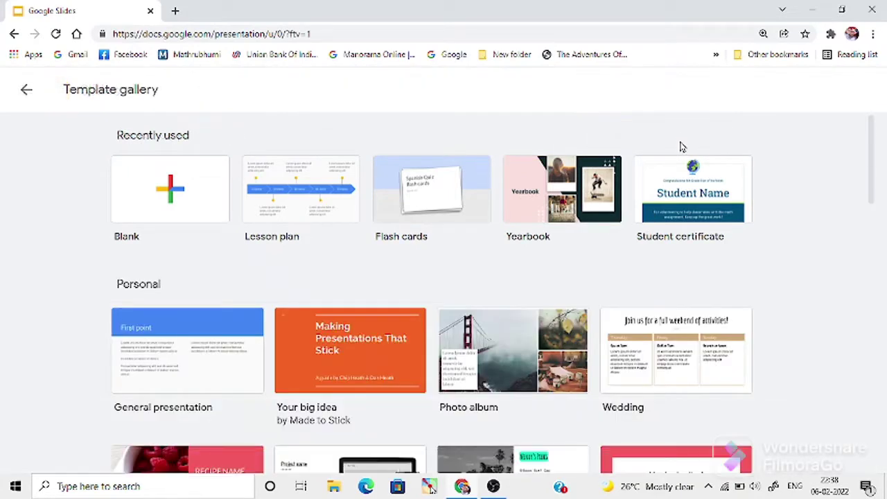
{"action": "left_click_drag", "start_coordinate": [873, 181], "coordinate": [885, 438]}
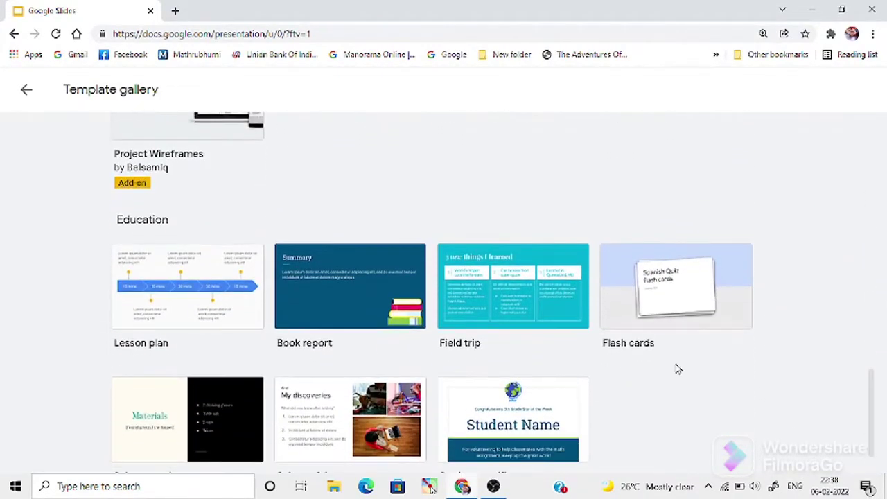
Step: Create a deck from the Lesson plan template and review its slides from Audience through Homework
{"action": "left_click", "coordinate": [235, 305]}
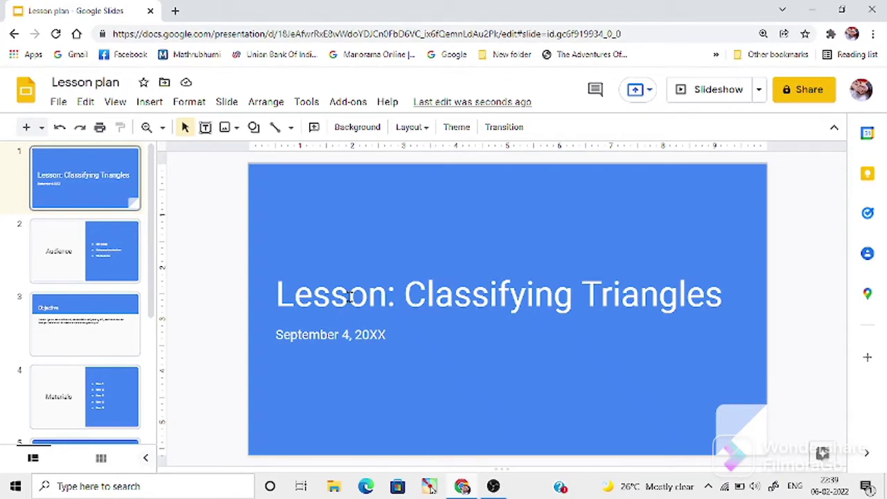
{"action": "left_click", "coordinate": [78, 247]}
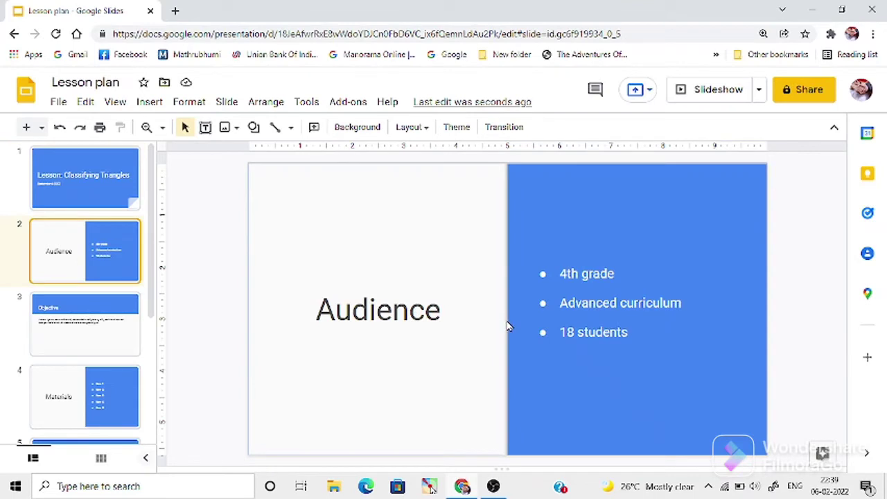
{"action": "left_click", "coordinate": [67, 313]}
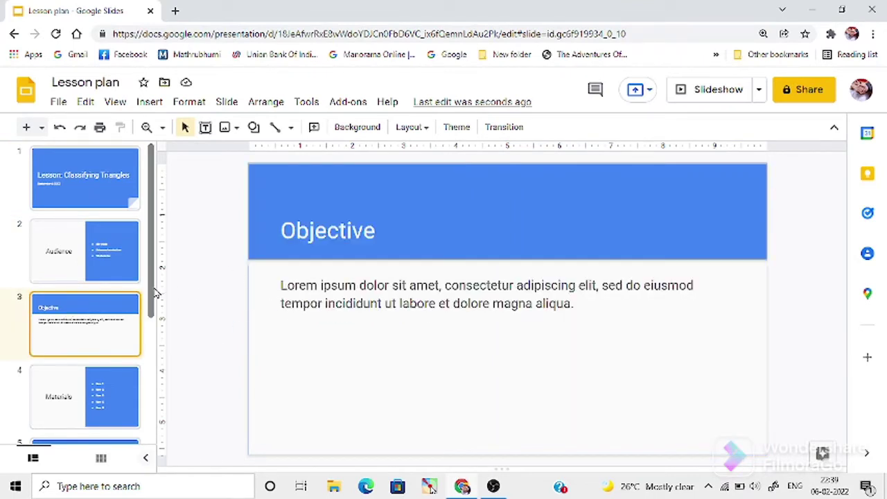
{"action": "left_click", "coordinate": [92, 417]}
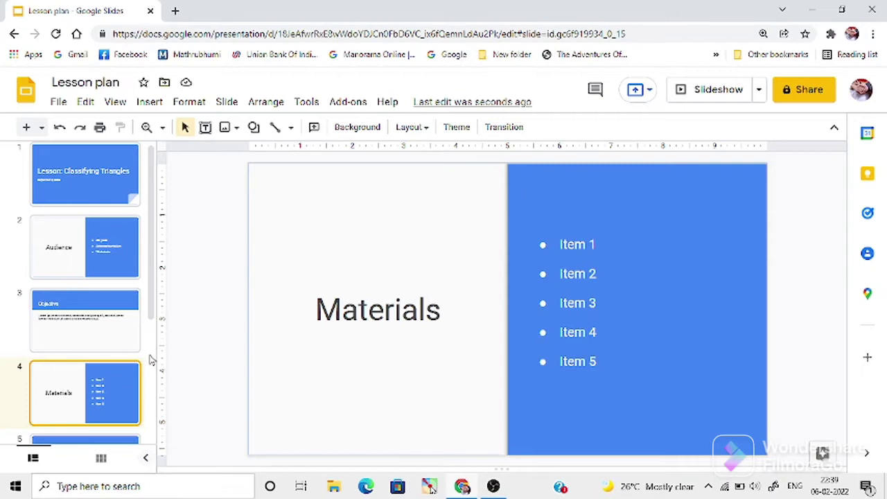
{"action": "scroll", "coordinate": [149, 360], "scroll_direction": "down", "scroll_amount": 3}
{"action": "left_click", "coordinate": [94, 239]}
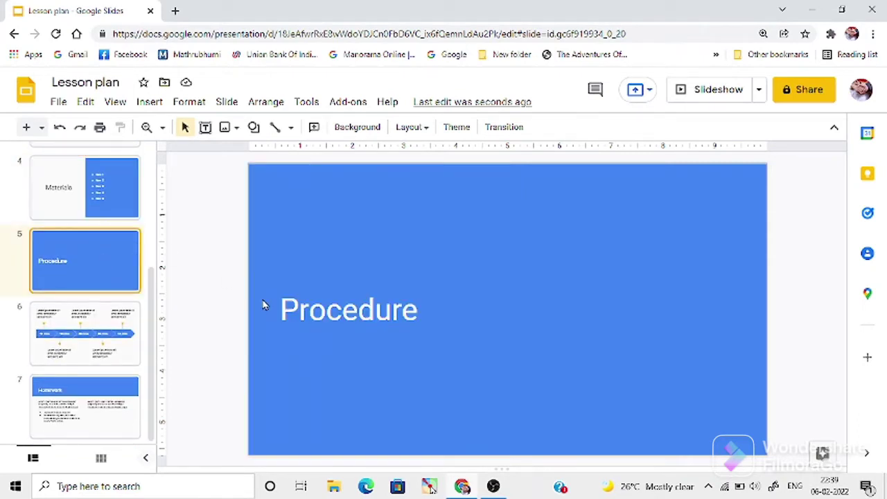
{"action": "left_click", "coordinate": [118, 333]}
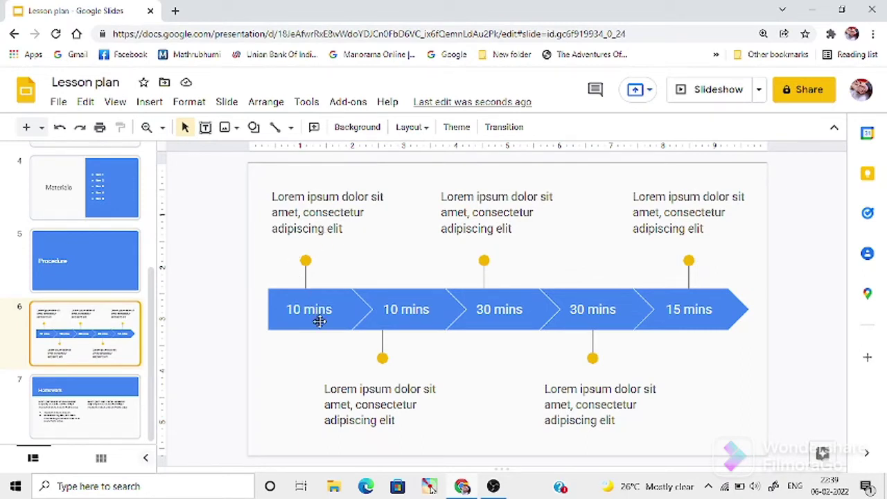
{"action": "left_click", "coordinate": [128, 395]}
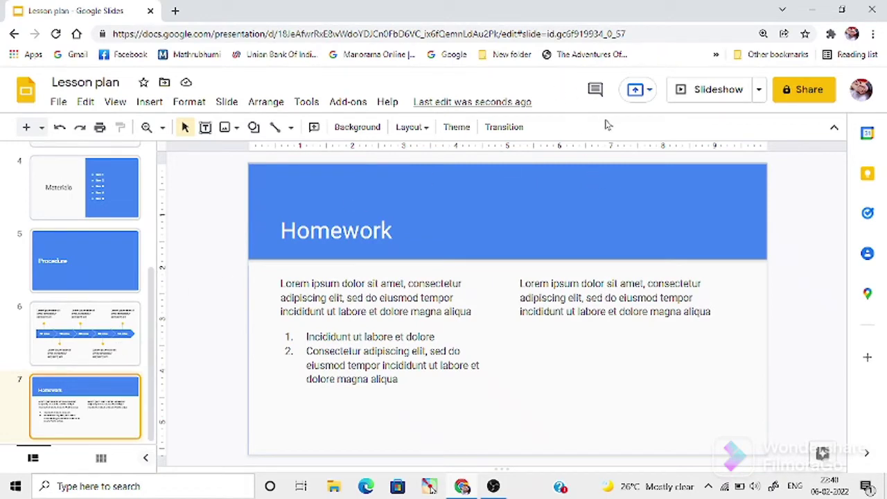
Step: Hide the menus with Ctrl+Shift+F and scroll through the deck's Themes panel
{"action": "key", "text": "ctrl+shift+f"}
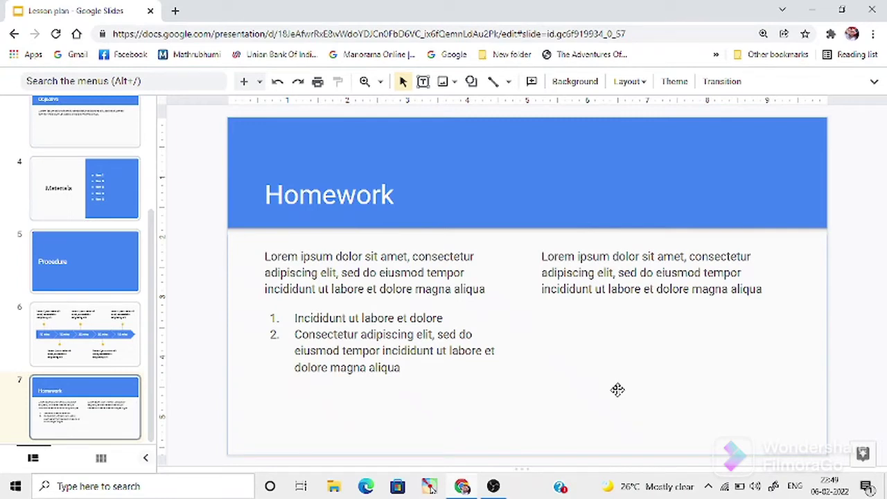
{"action": "left_click", "coordinate": [683, 83]}
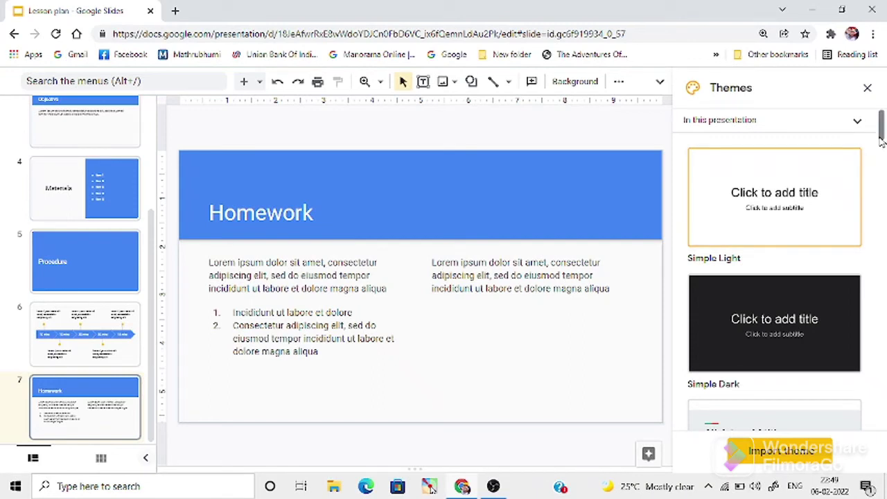
{"action": "scroll", "coordinate": [883, 182], "scroll_direction": "down", "scroll_amount": 1}
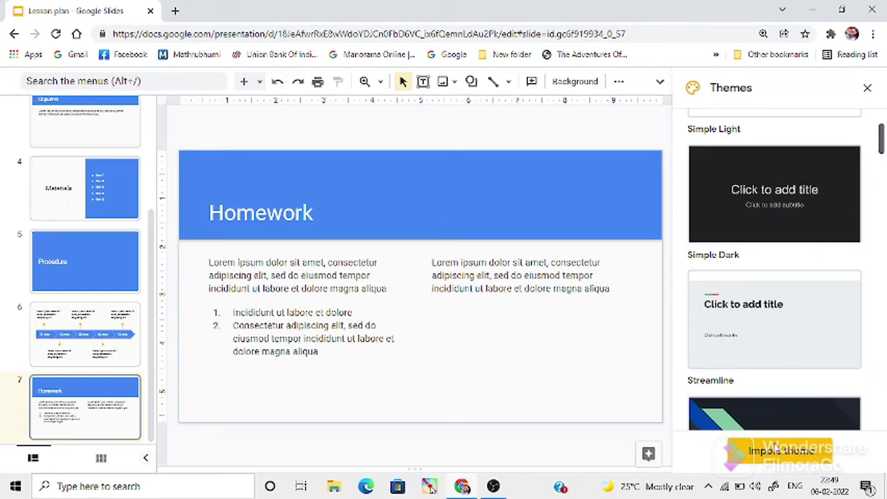
{"action": "scroll", "coordinate": [774, 277], "scroll_direction": "down", "scroll_amount": 3}
Step: Start a theme import, cancel it, and return to the template gallery
{"action": "left_click", "coordinate": [779, 451]}
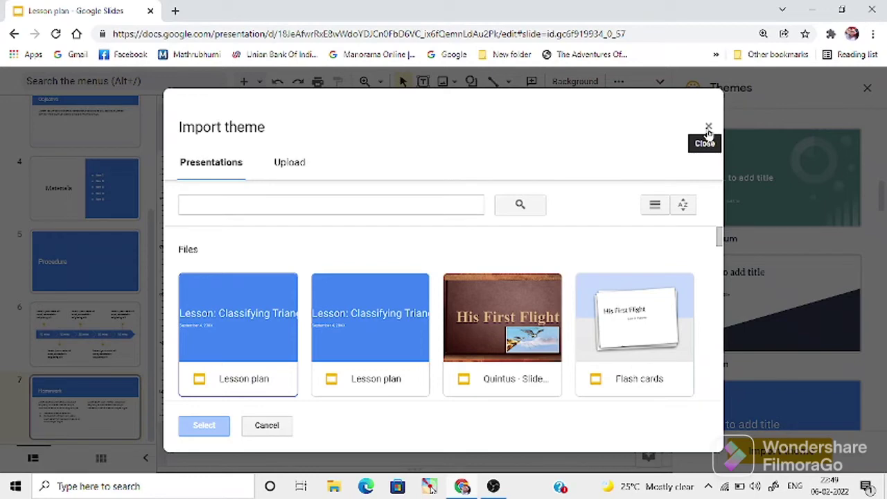
{"action": "left_click", "coordinate": [708, 129]}
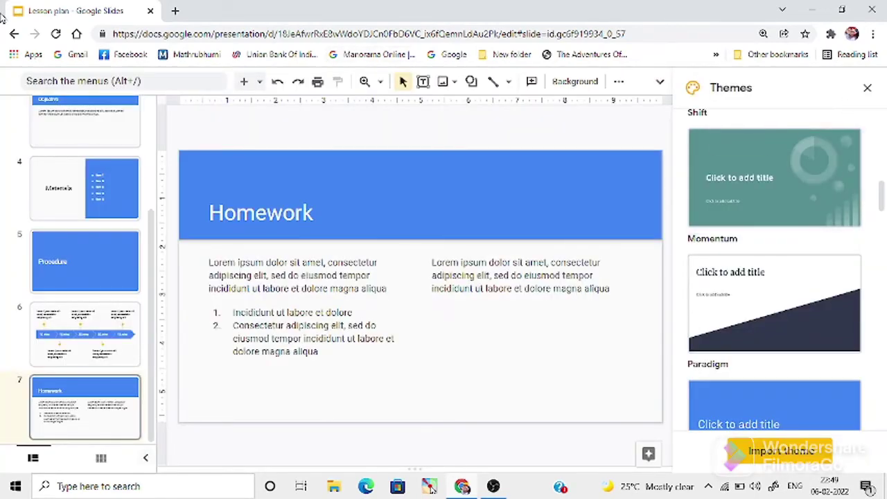
{"action": "left_click", "coordinate": [12, 33]}
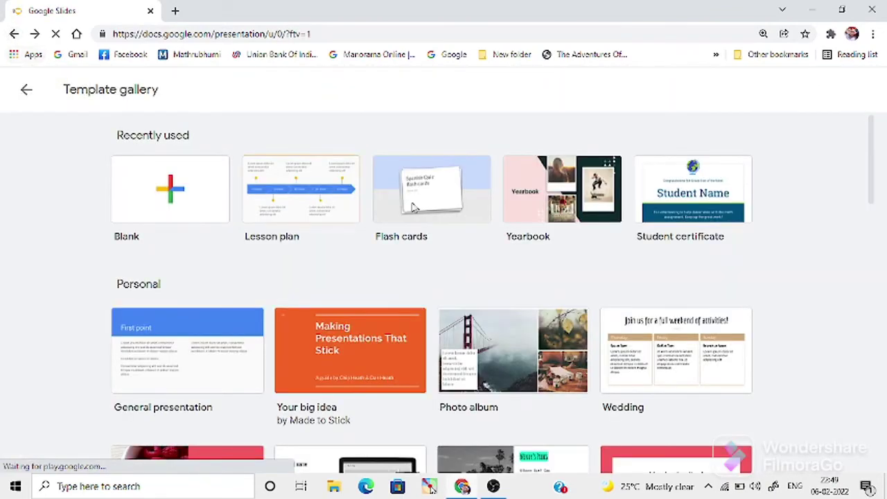
Step: Scroll the template gallery, then go back to the Slides home page
{"action": "left_click_drag", "start_coordinate": [871, 192], "coordinate": [871, 243]}
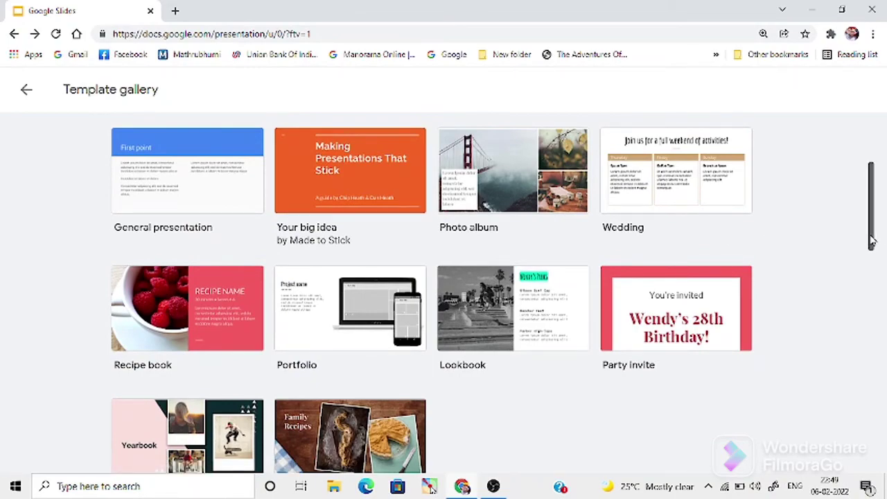
{"action": "left_click_drag", "start_coordinate": [870, 239], "coordinate": [880, 188]}
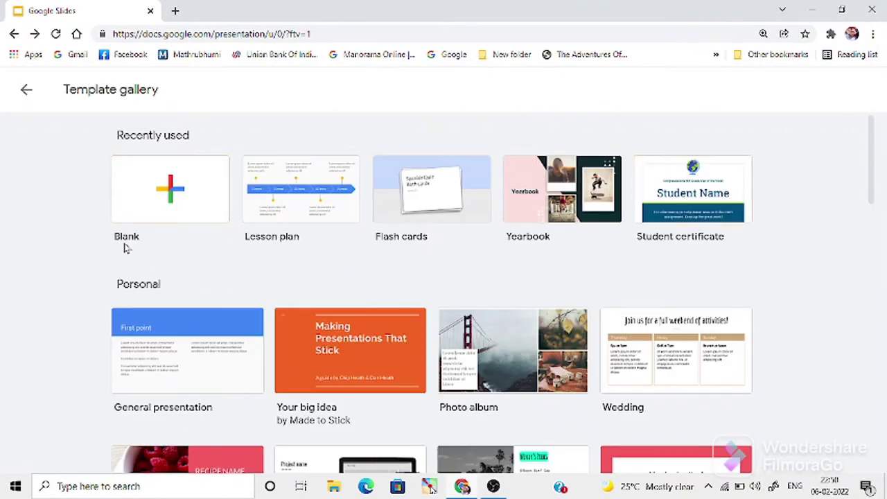
{"action": "left_click", "coordinate": [26, 90]}
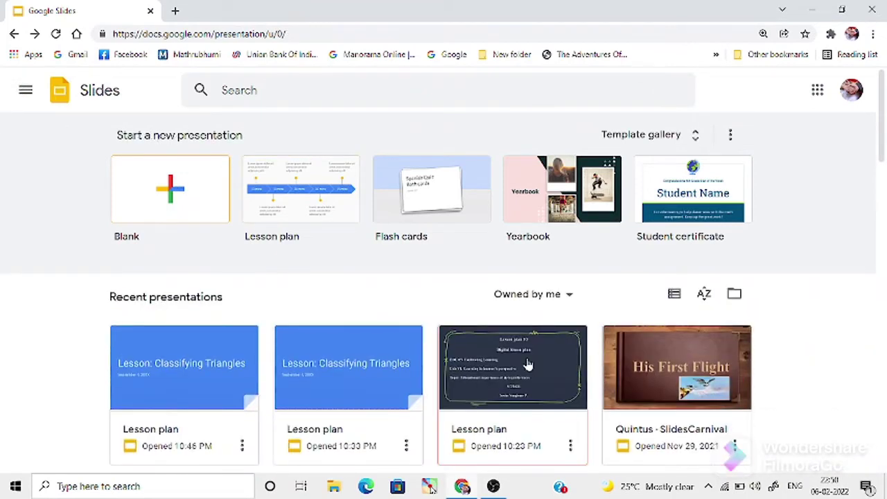
Step: Open the dark-themed 'Lesson plan 10' deck and review its slides from Audience to Follow-up and Reflections
{"action": "left_click", "coordinate": [526, 363]}
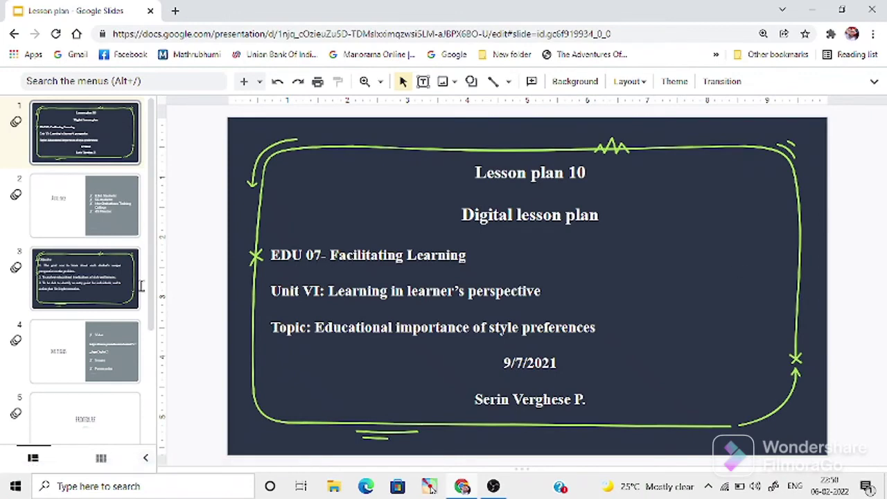
{"action": "left_click", "coordinate": [83, 210]}
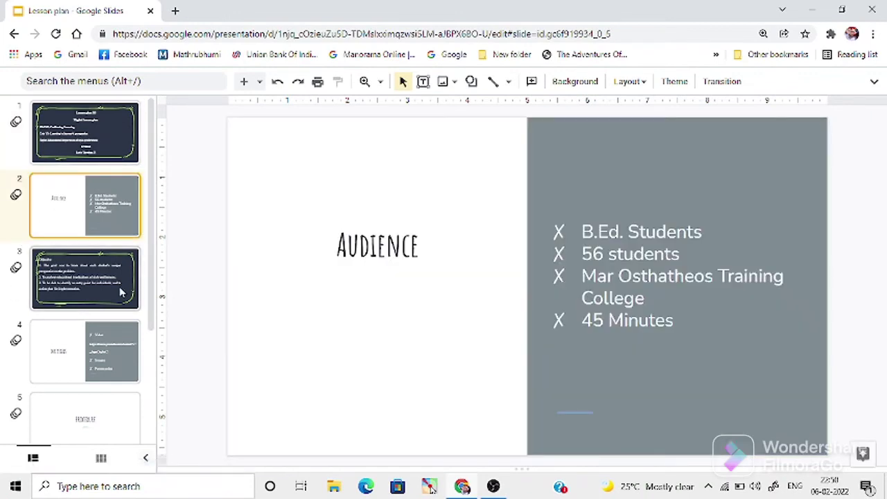
{"action": "left_click", "coordinate": [115, 289]}
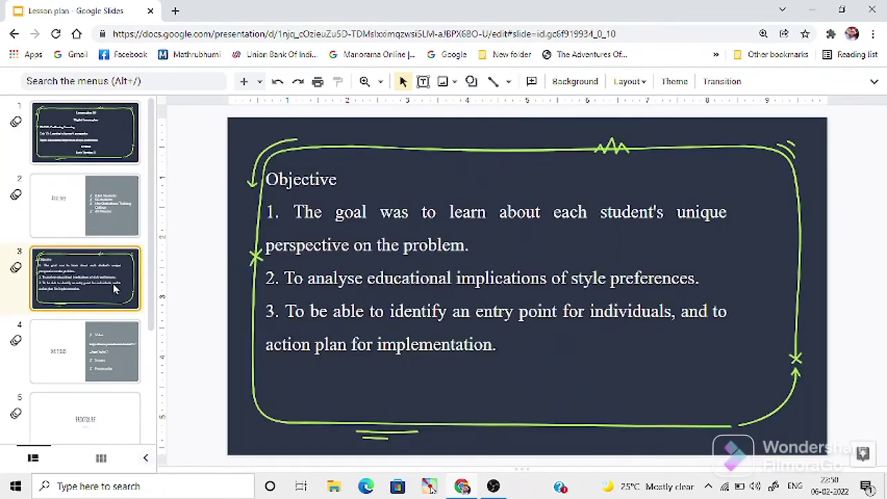
{"action": "left_click", "coordinate": [92, 212]}
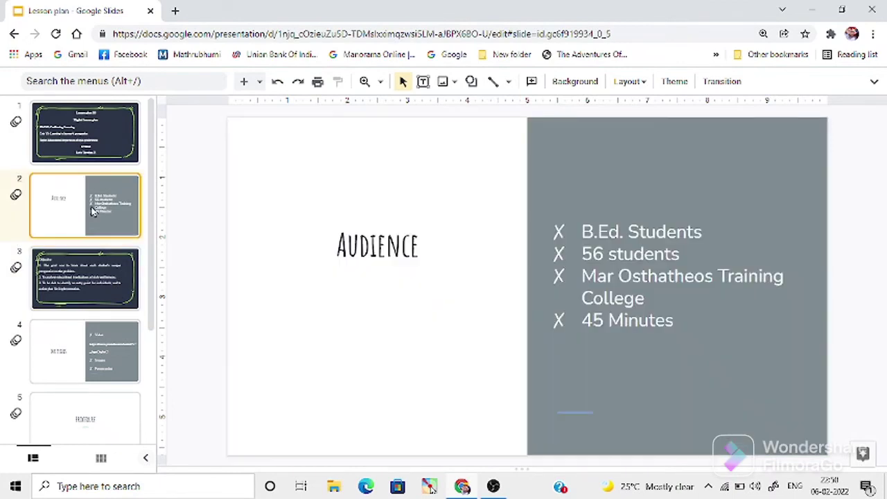
{"action": "left_click", "coordinate": [90, 266]}
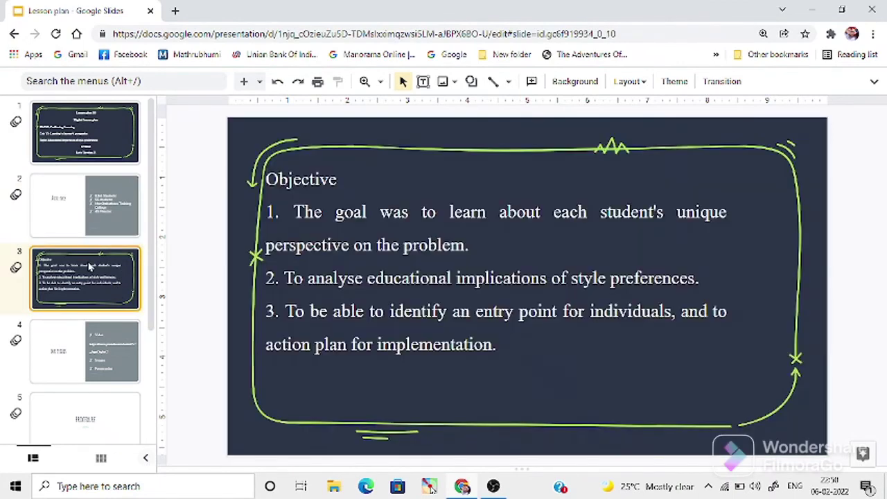
{"action": "left_click", "coordinate": [109, 355]}
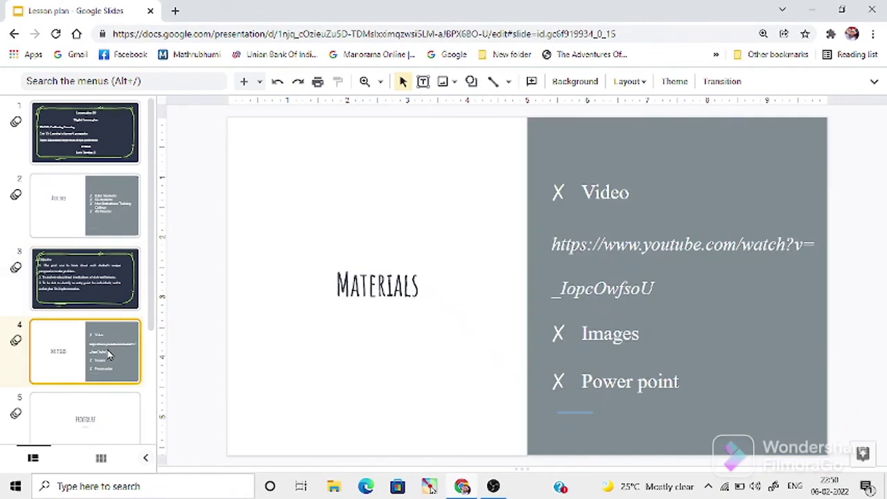
{"action": "left_click", "coordinate": [101, 408]}
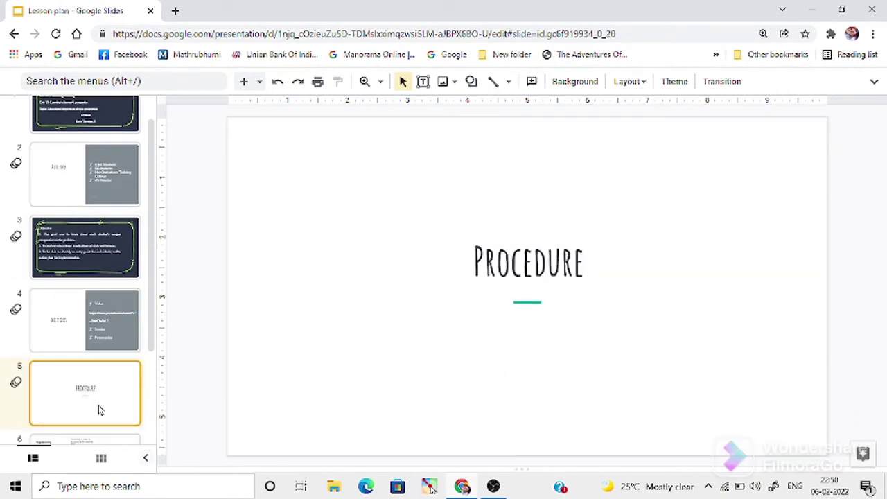
{"action": "scroll", "coordinate": [148, 375], "scroll_direction": "down", "scroll_amount": 2}
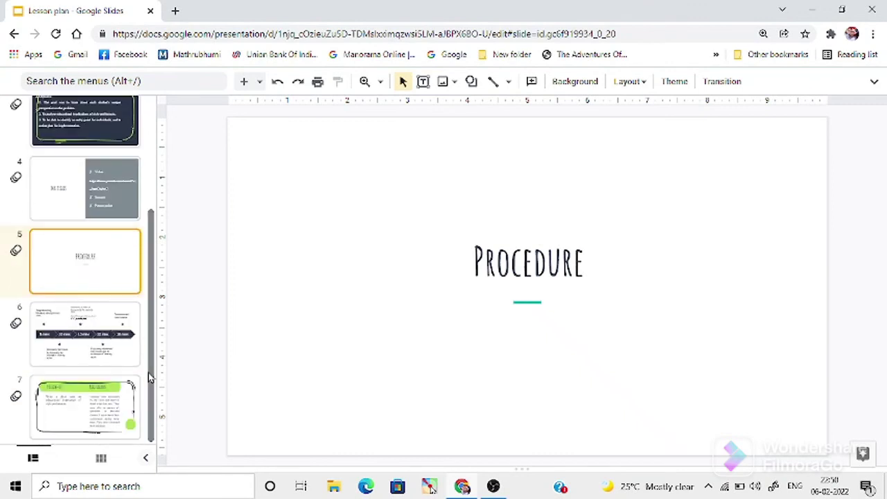
{"action": "left_click", "coordinate": [105, 340]}
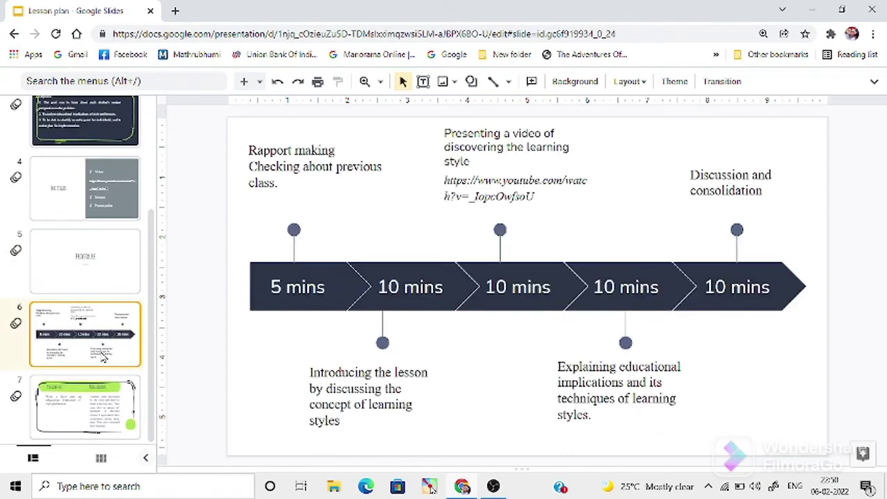
{"action": "left_click", "coordinate": [95, 405]}
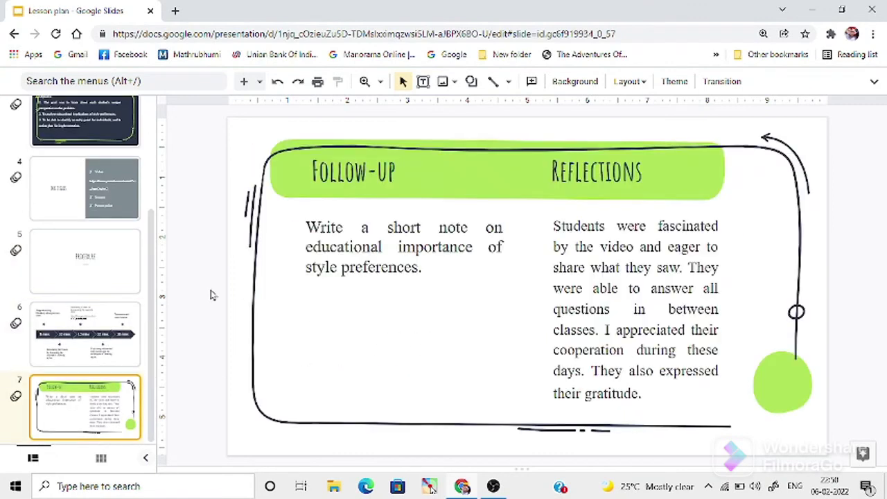